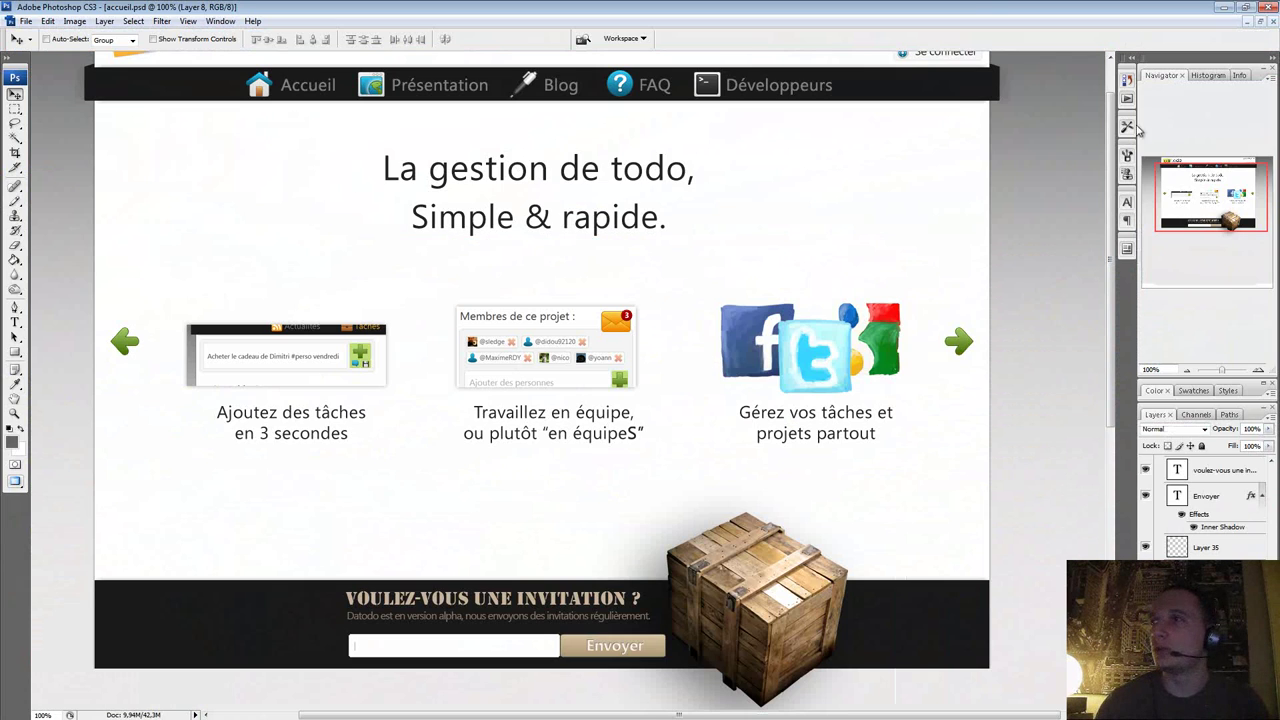
pyautogui.moveTo(1230, 218); pyautogui.dragTo(1227, 205)
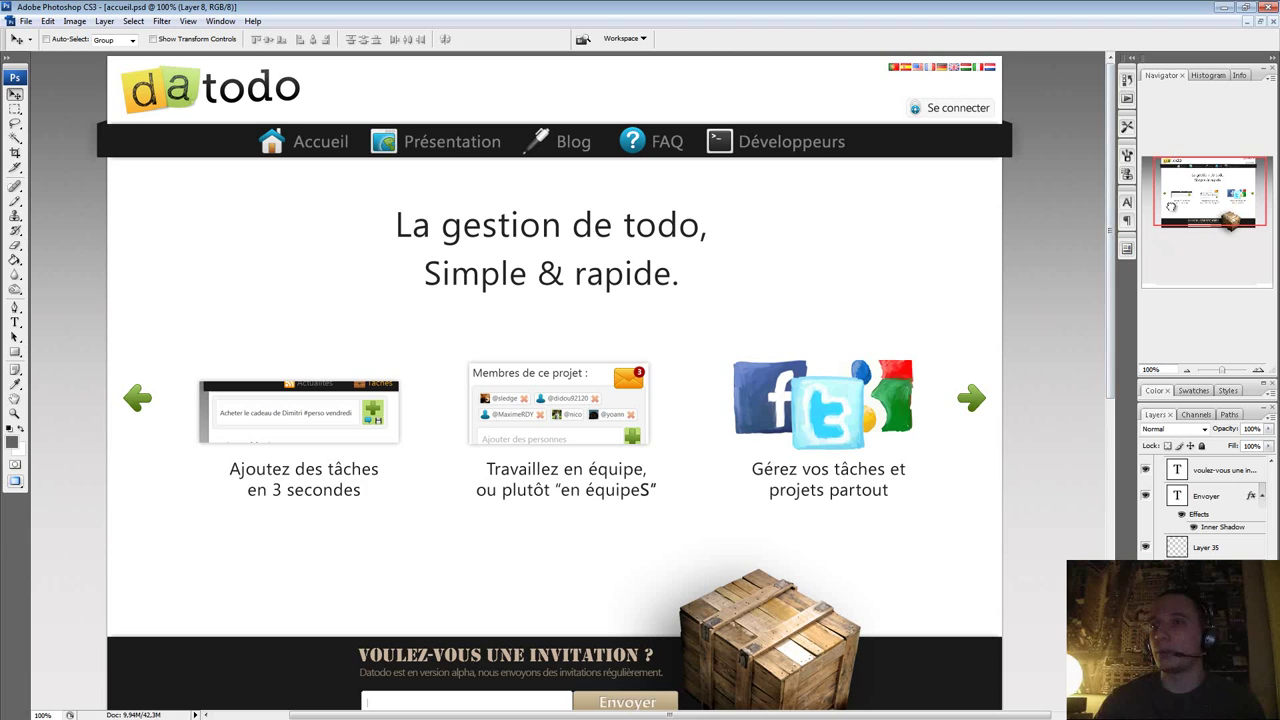
pyautogui.moveTo(1170, 205); pyautogui.dragTo(1166, 218)
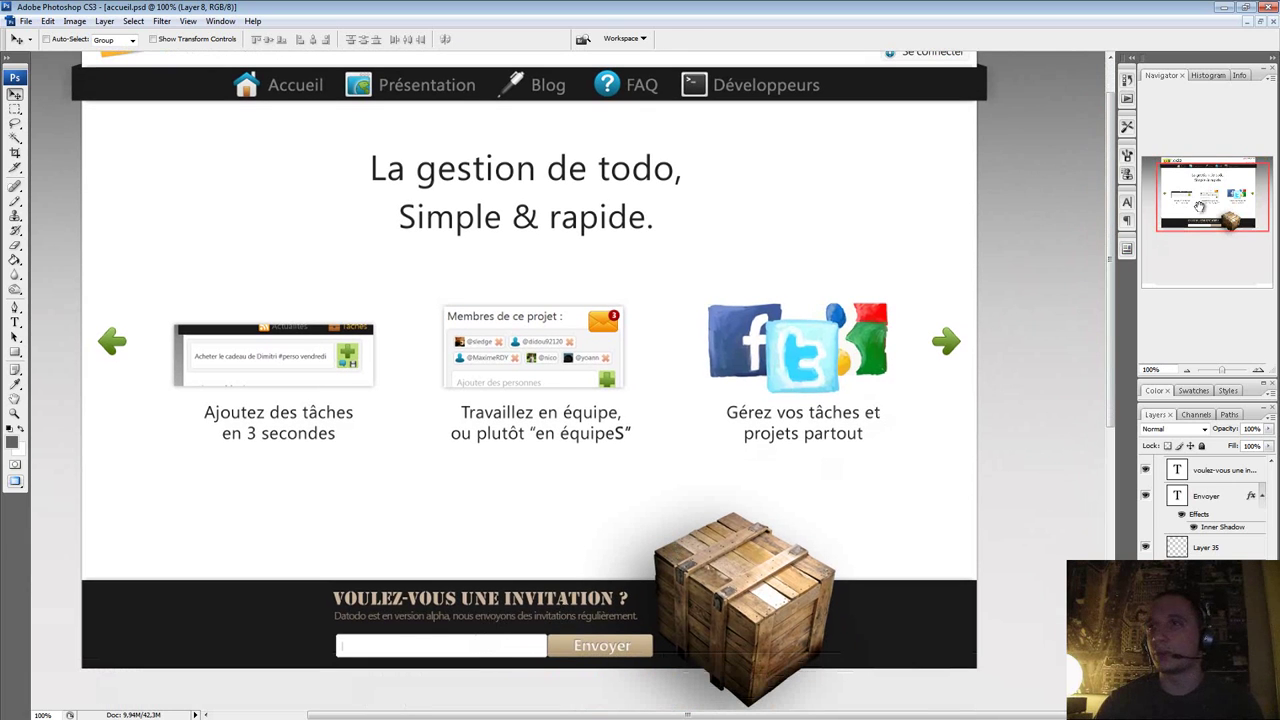
pyautogui.moveTo(1199, 207); pyautogui.dragTo(1200, 196)
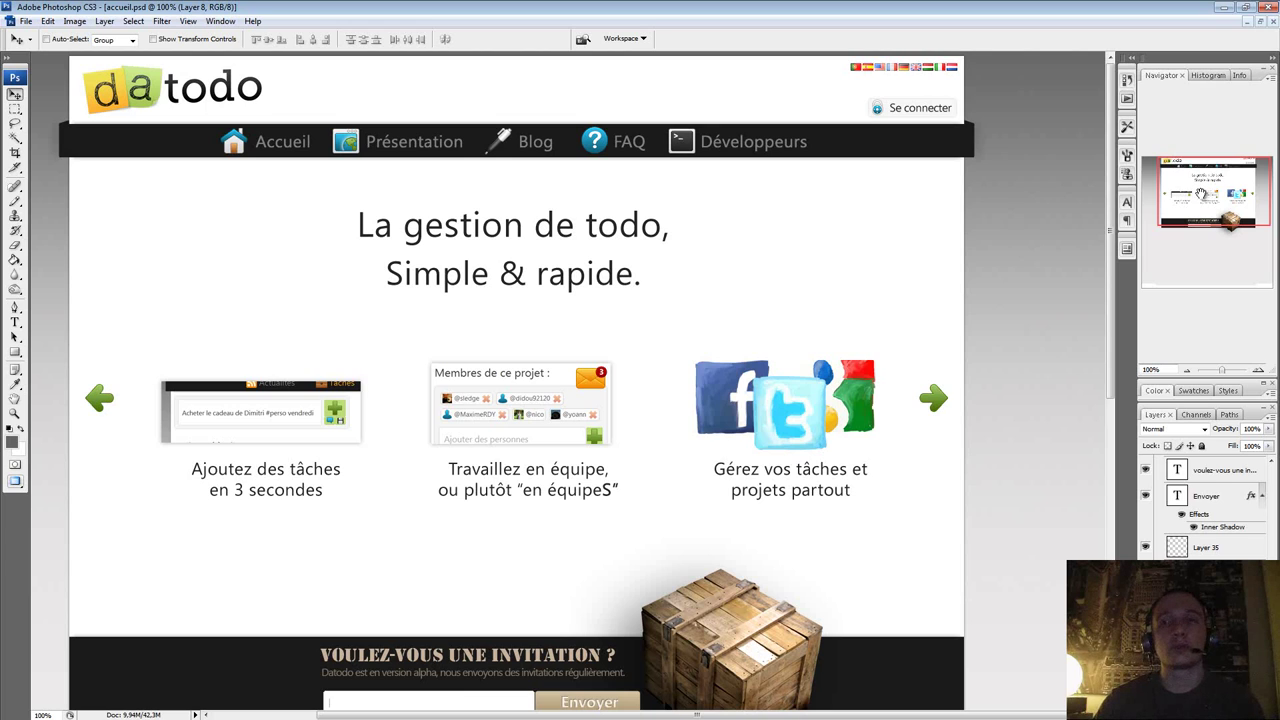